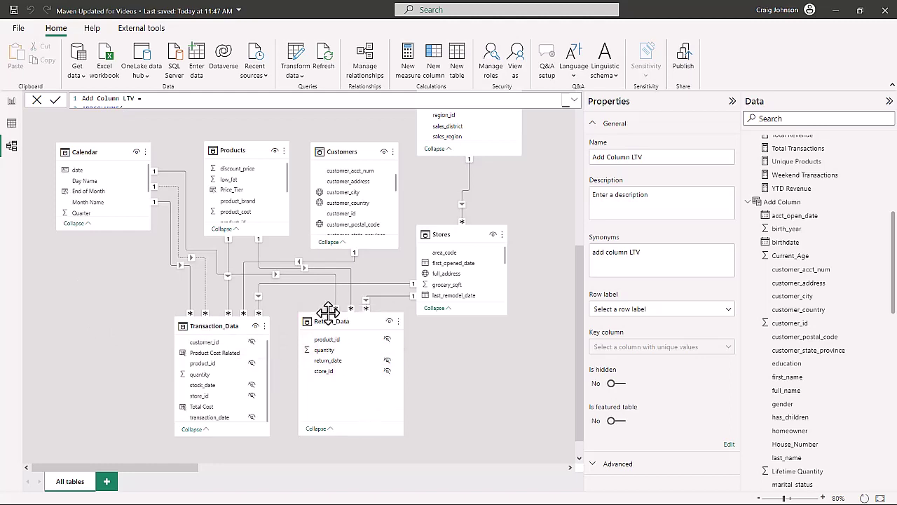
# Step: Scroll the model diagram to view the seven related tables
pyautogui.scroll(2, 350, 294)
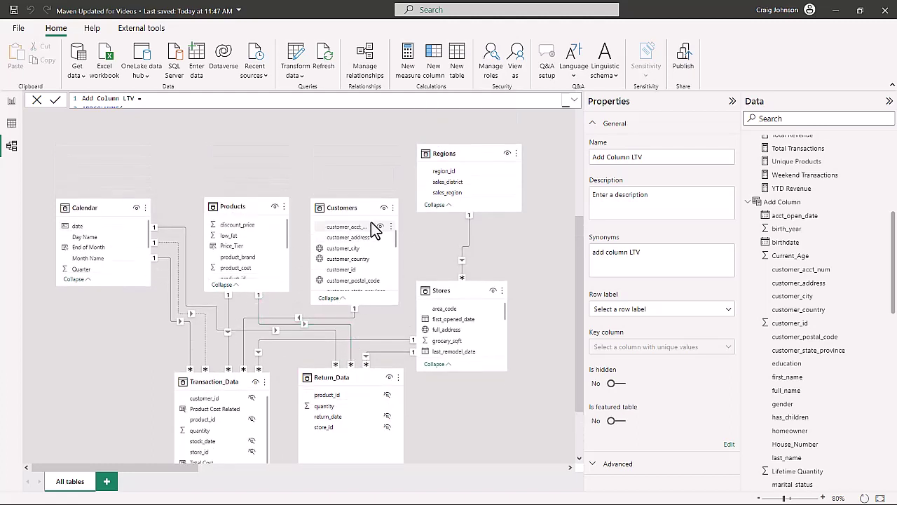
# Step: Switch to Data view, browse the Customers rows, and start a new calculated table
pyautogui.click(12, 125)
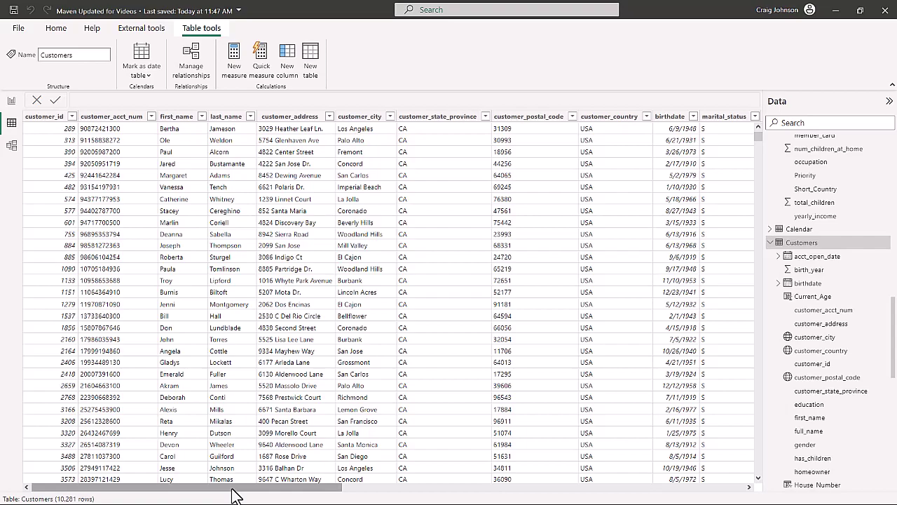
pyautogui.moveTo(232, 490); pyautogui.dragTo(691, 416)
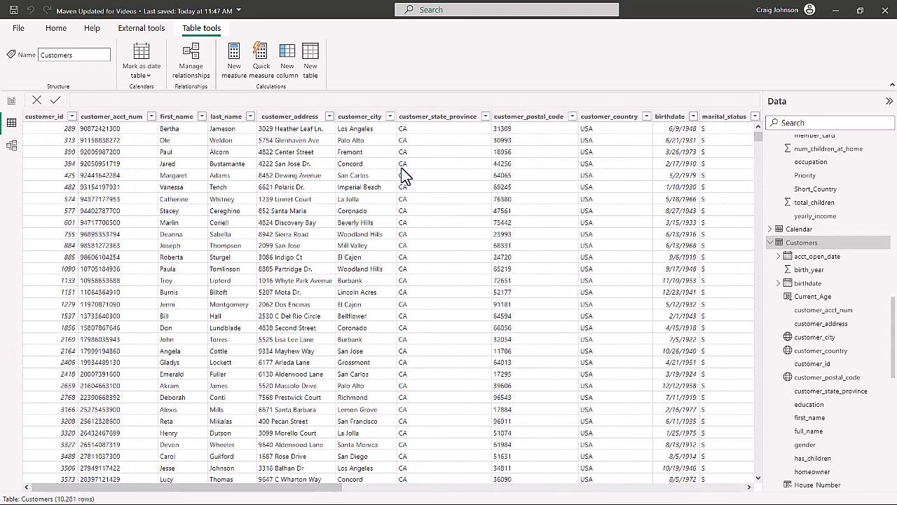
pyautogui.click(311, 64)
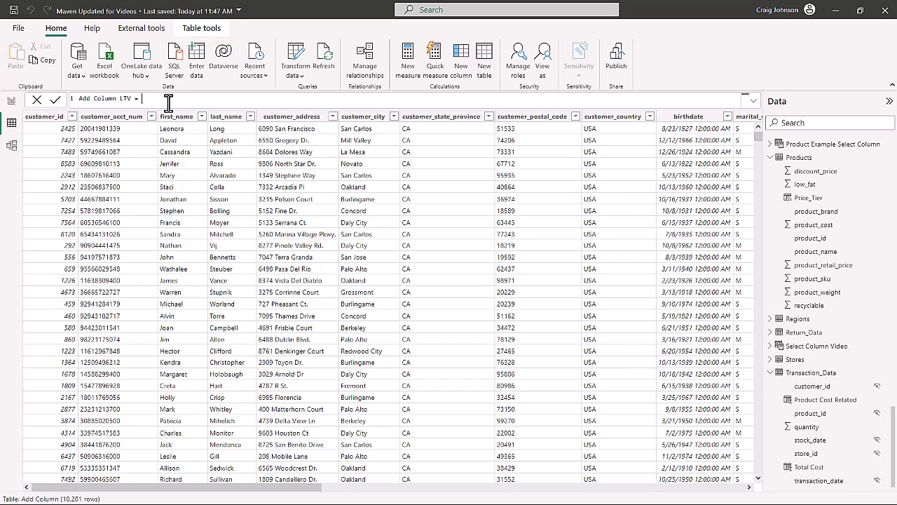
# Step: Begin the formula with ADDCOLUMNS over the Customers table
pyautogui.hotkey('shift', 'Return')
pyautogui.write('add')
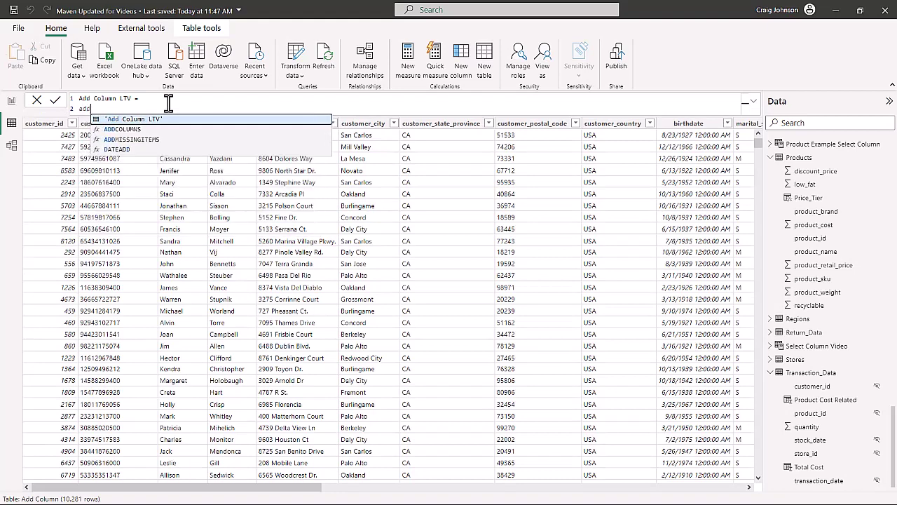
pyautogui.press('Down')
pyautogui.press('Tab')
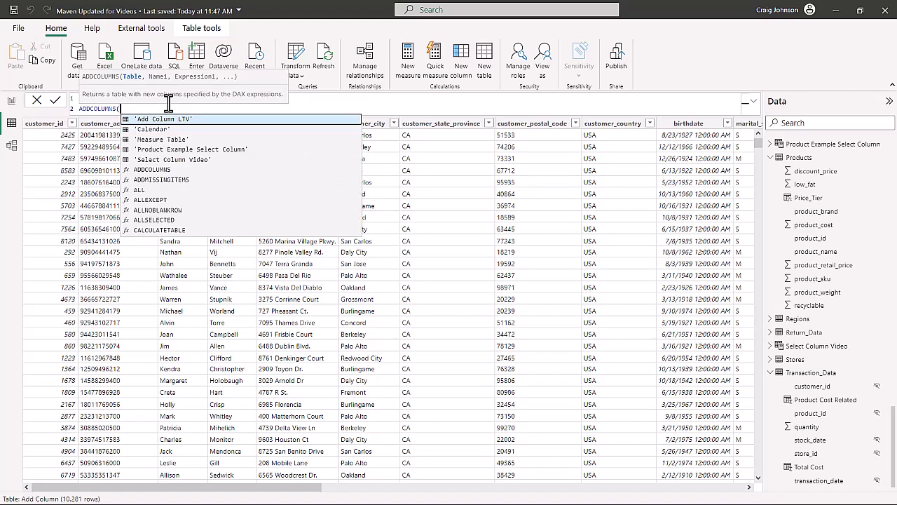
pyautogui.hotkey('shift', 'Return')
pyautogui.write('cus')
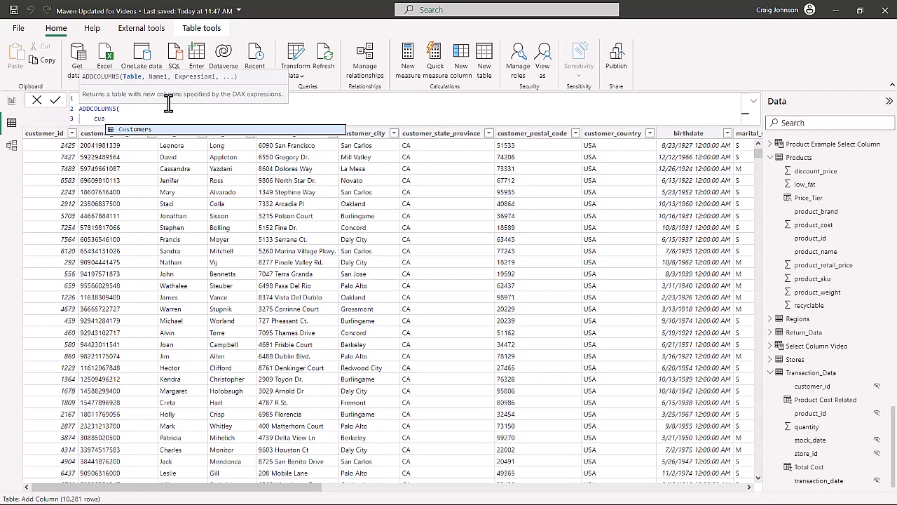
pyautogui.press('Tab')
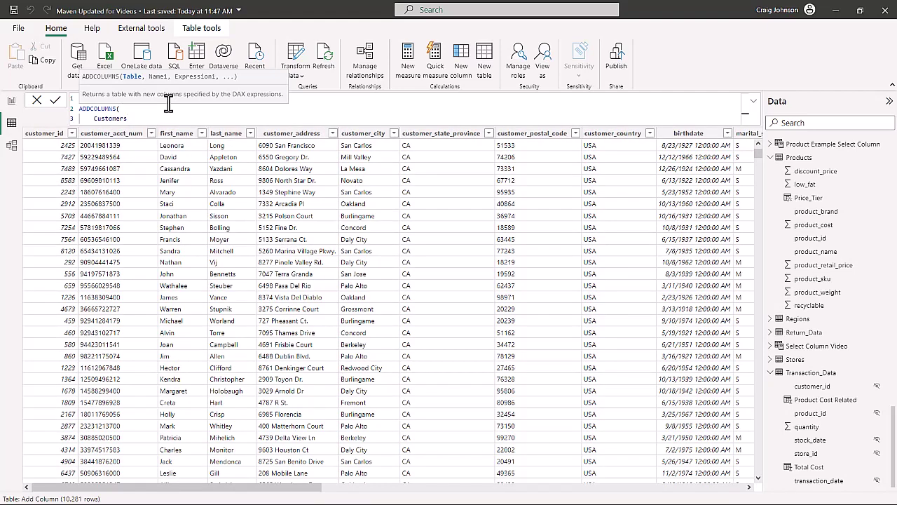
pyautogui.write(',')
# Step: Add the "Lifetime Quantity Bought" column name and start its CALCULATE expression
pyautogui.hotkey('shift', 'Return')
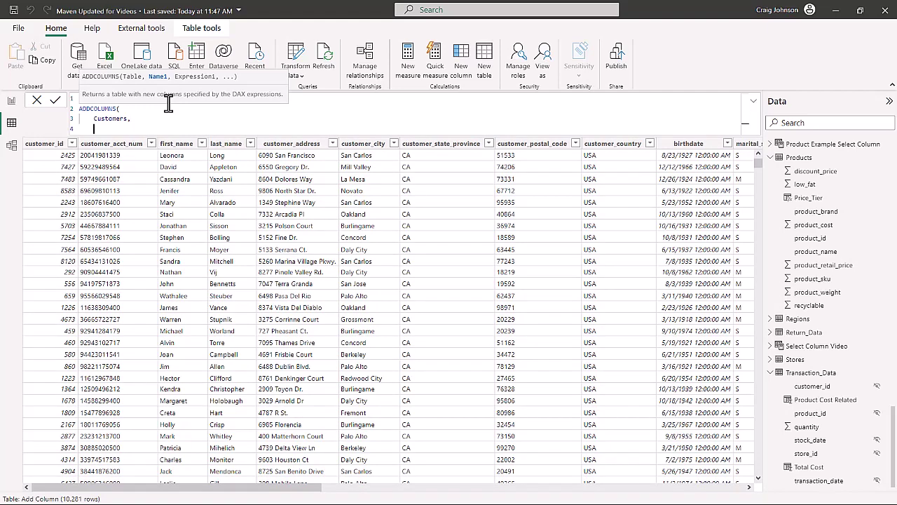
pyautogui.write('"Lifetime Quantity')
pyautogui.write('Bought"')
pyautogui.write(',')
pyautogui.hotkey('shift', 'Return')
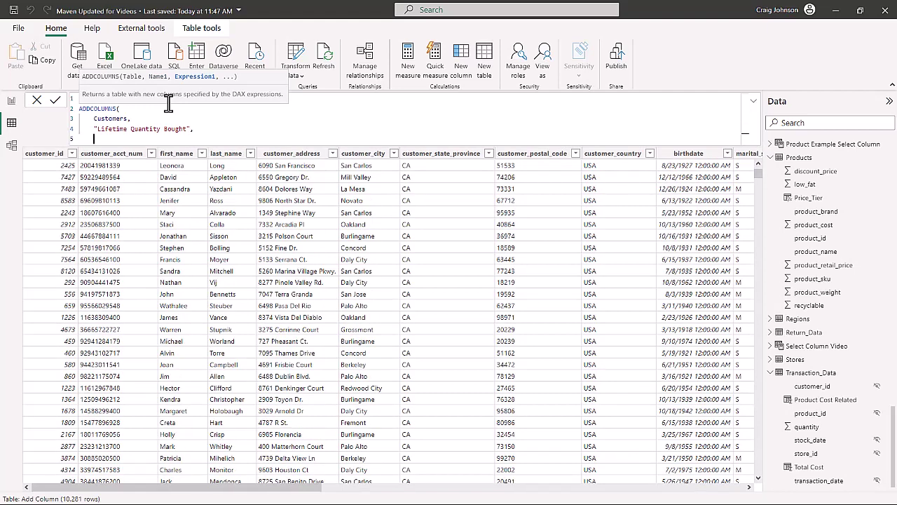
pyautogui.write('cal')
pyautogui.press('Tab')
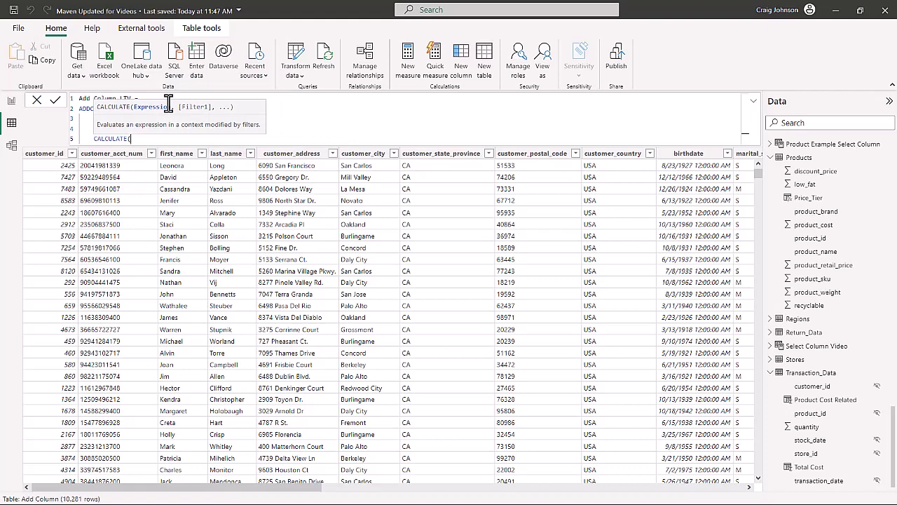
# Step: Make CALCULATE sum Transaction_Data[quantity]
pyautogui.hotkey('shift', 'Return')
pyautogui.write('s')
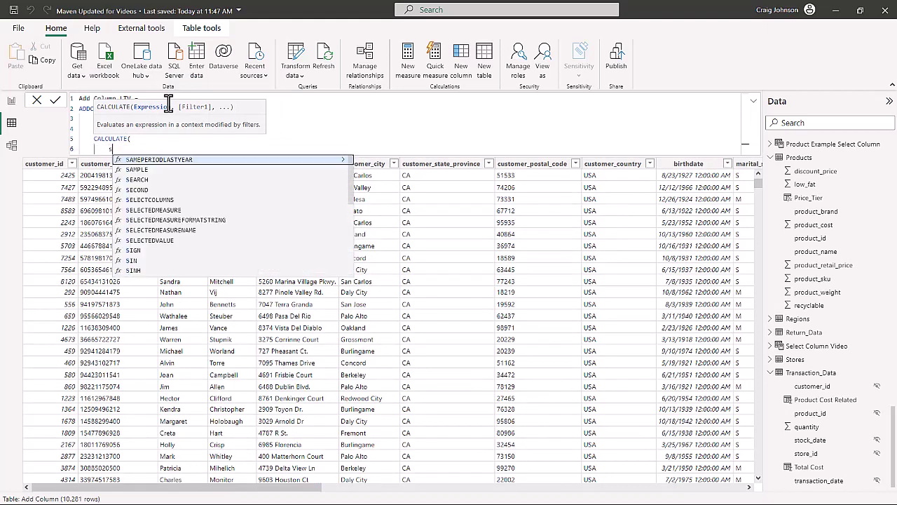
pyautogui.write('um')
pyautogui.press('Tab')
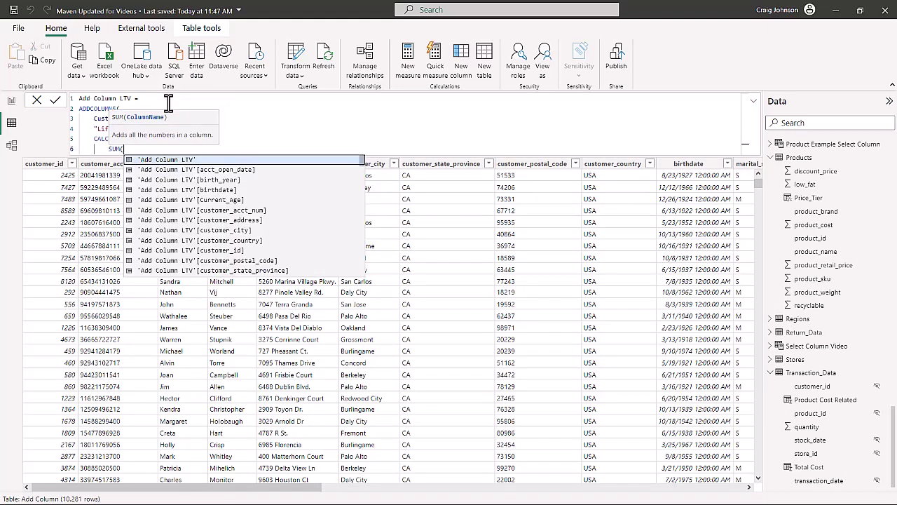
pyautogui.write('tran')
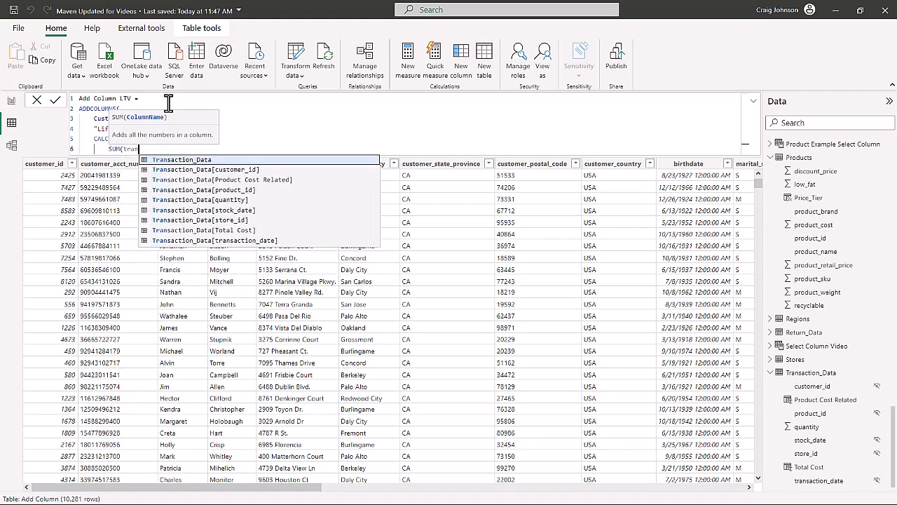
pyautogui.press('Down')
pyautogui.press('Down')
pyautogui.press('Down')
pyautogui.press('Down')
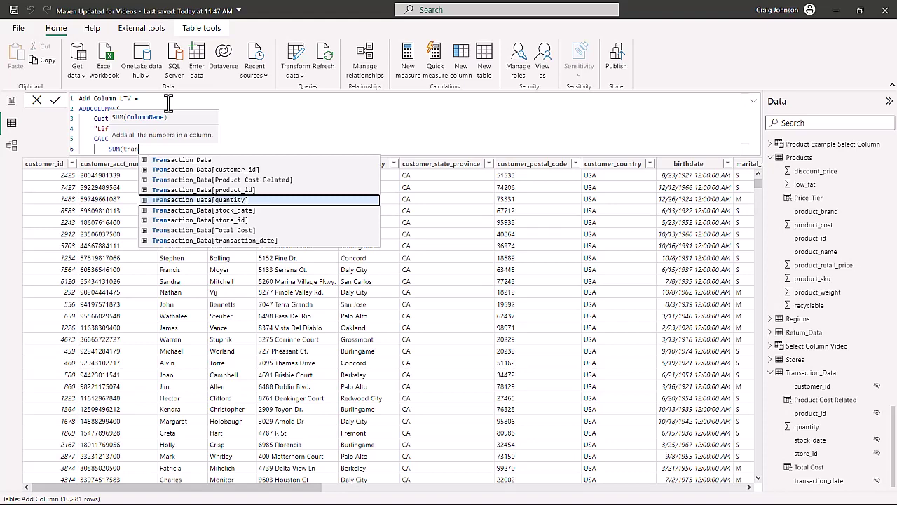
pyautogui.press('Tab')
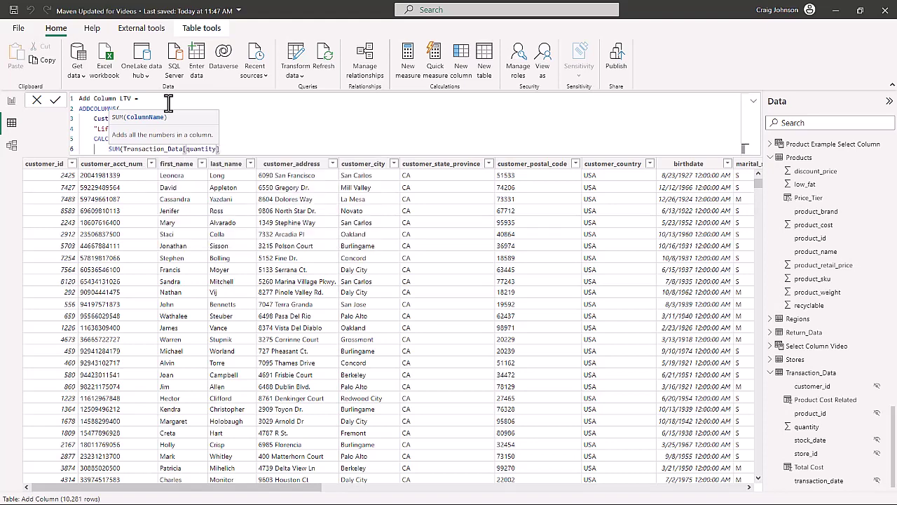
pyautogui.write('),')
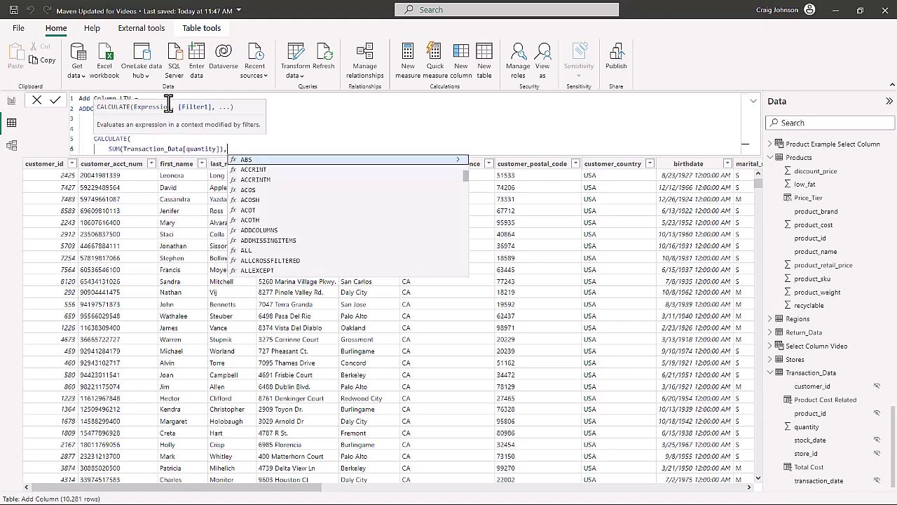
# Step: Filter CALCULATE by RELATEDTABLE(Transaction_Data) and close the CALCULATE and ADDCOLUMNS parentheses
pyautogui.hotkey('shift', 'Return')
pyautogui.write('rel')
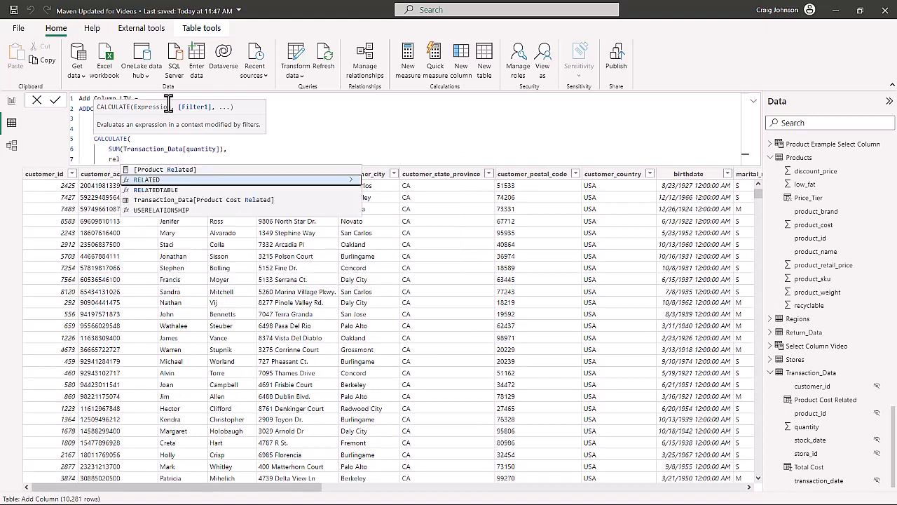
pyautogui.press('Down')
pyautogui.press('Tab')
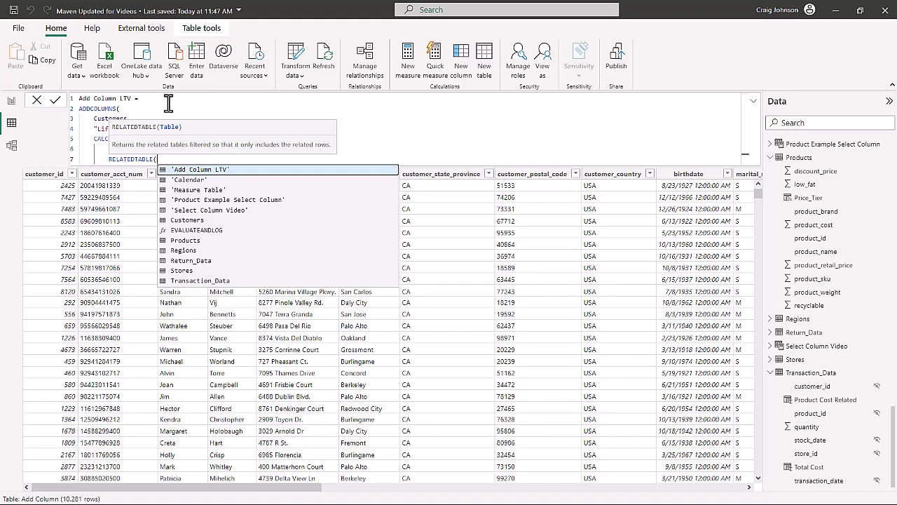
pyautogui.write('tra')
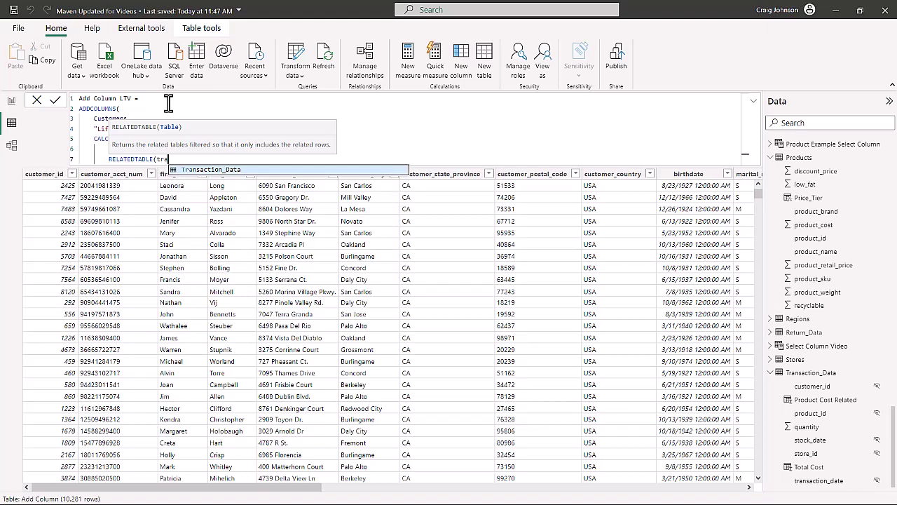
pyautogui.write('n')
pyautogui.press('Tab')
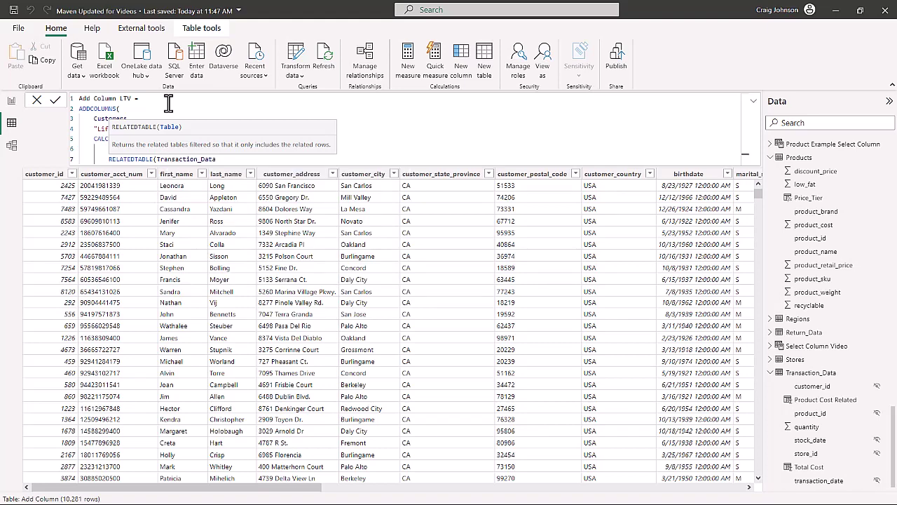
pyautogui.write(')')
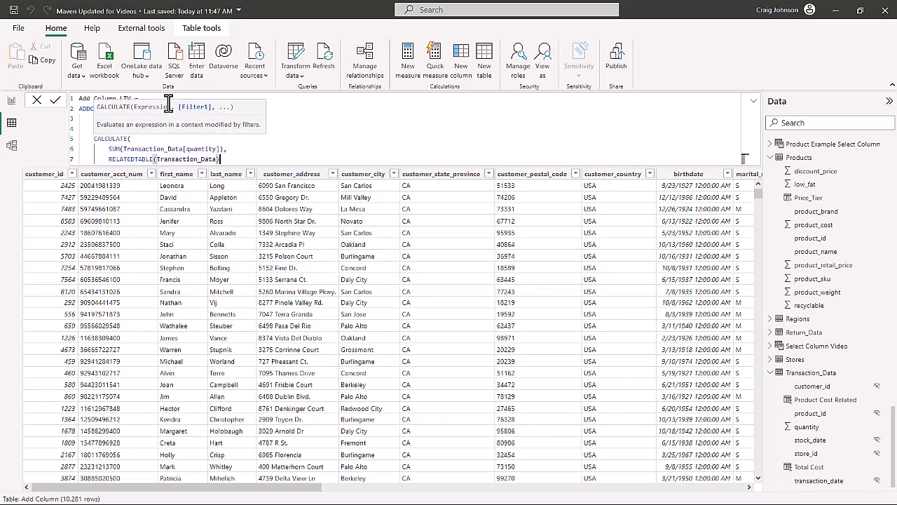
pyautogui.hotkey('shift', 'Return')
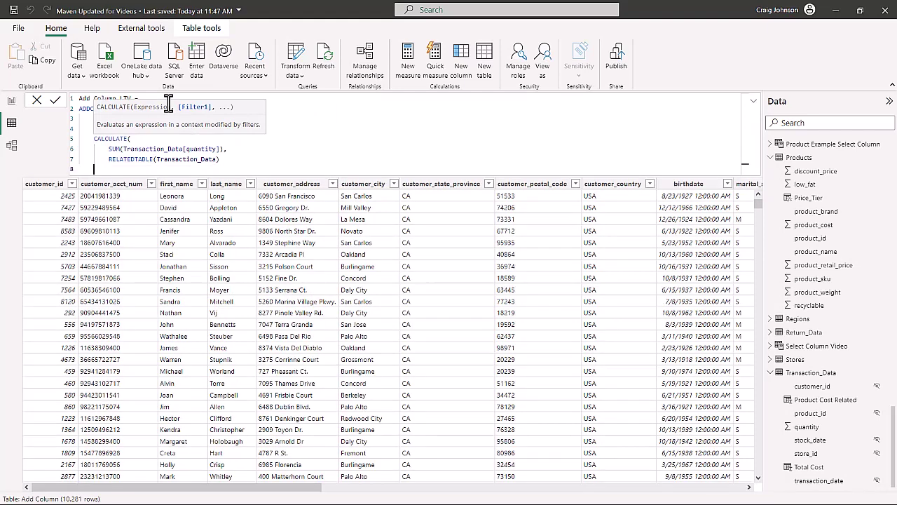
pyautogui.write(')')
pyautogui.hotkey('shift', 'Return')
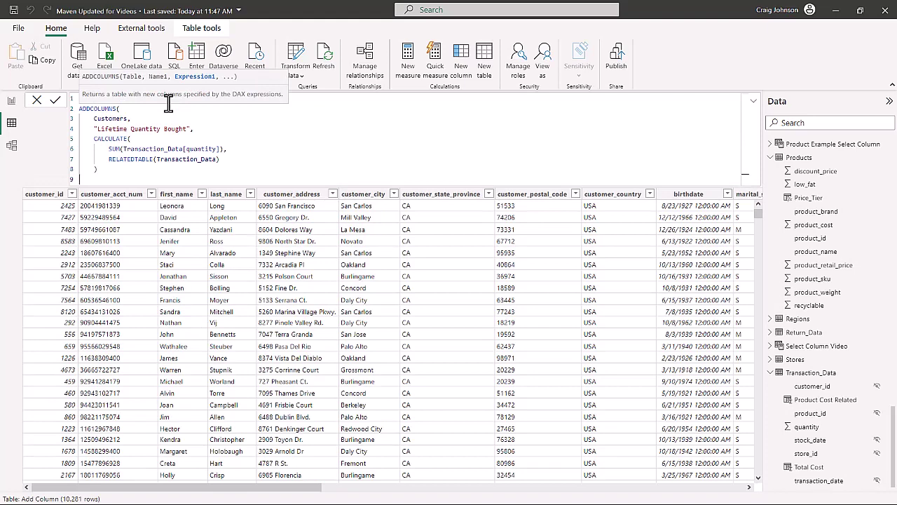
pyautogui.write(')')
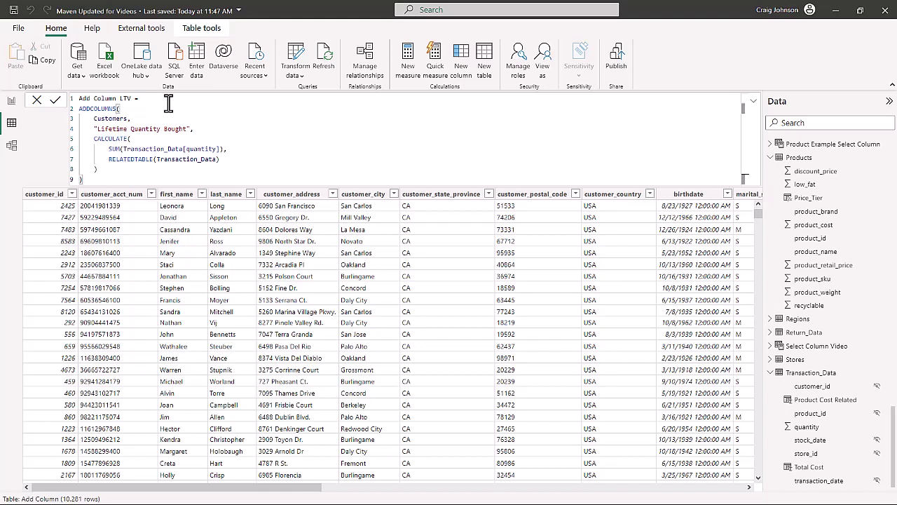
# Step: Rename the table to 'Add Column LTV Demo' and commit the formula
pyautogui.click(132, 98)
pyautogui.write('Demo')
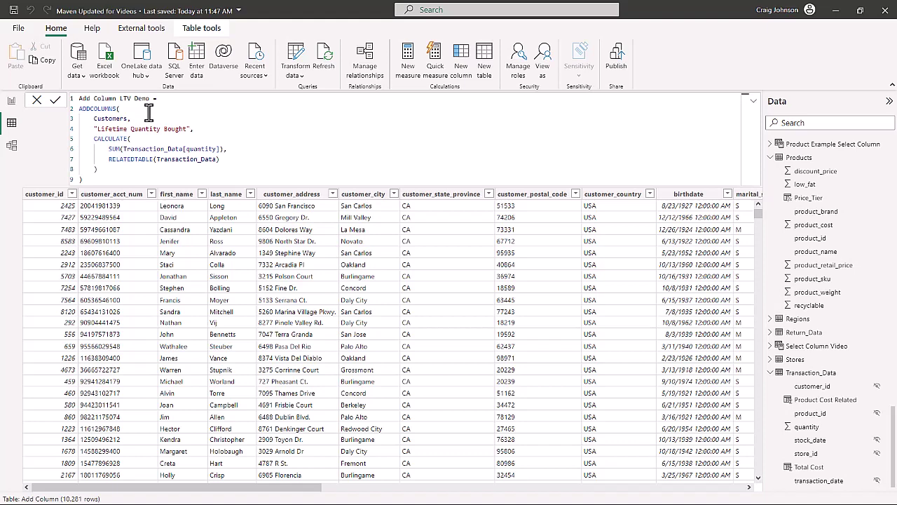
pyautogui.press('Return')
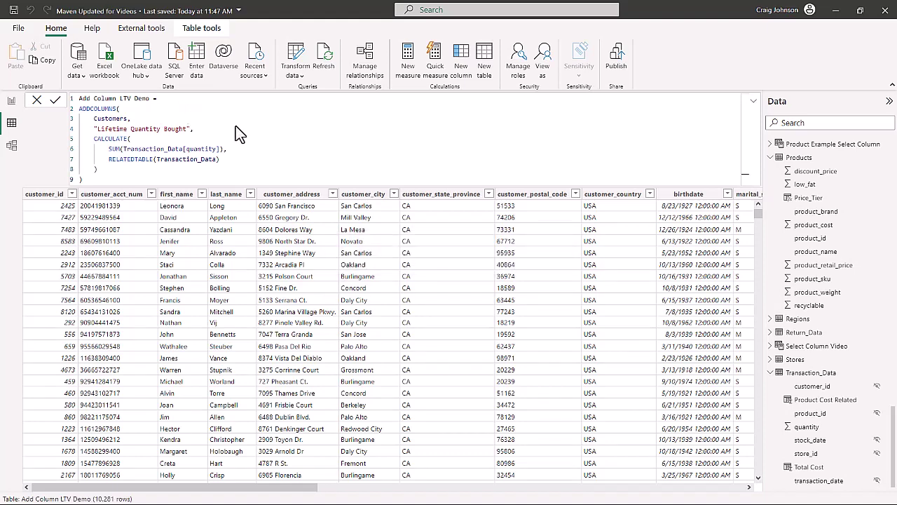
# Step: Bring Lifetime Quantity Bought into view, collapse the formula bar, and open its filter dropdown
pyautogui.scroll(15, 842, 286)
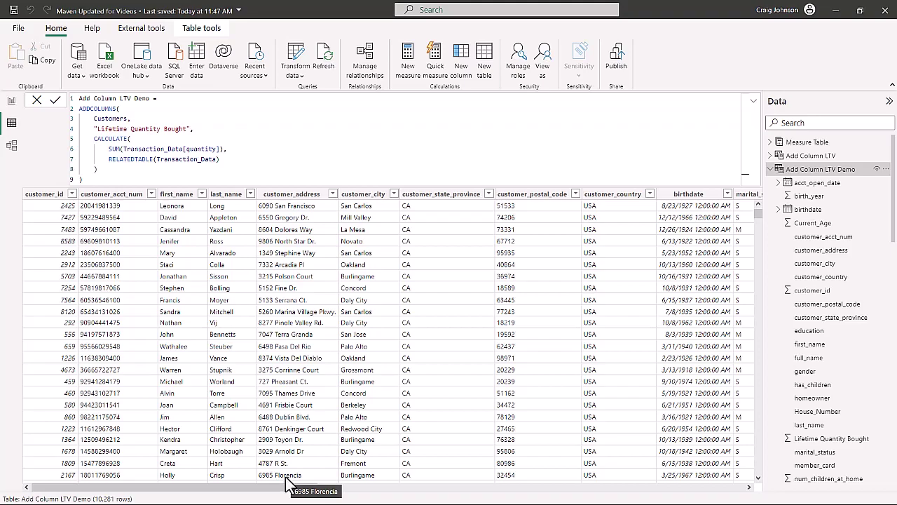
pyautogui.moveTo(251, 492); pyautogui.dragTo(677, 475)
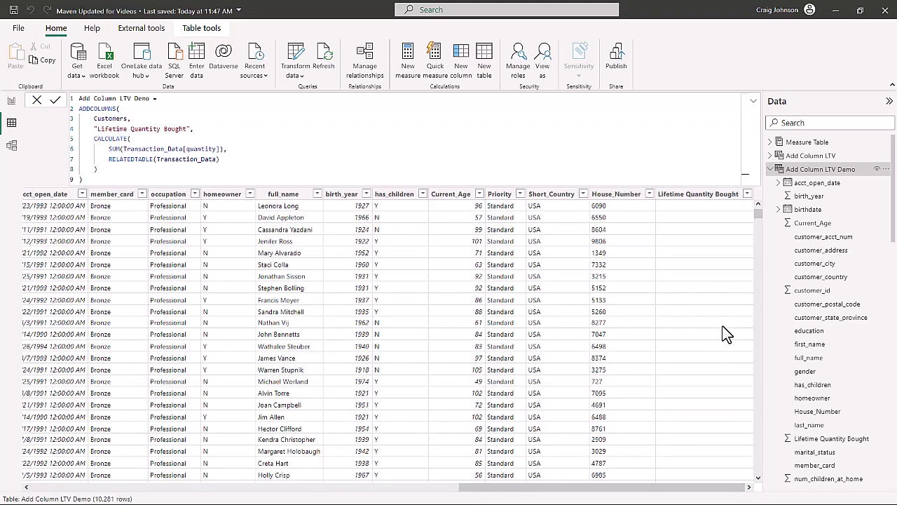
pyautogui.click(754, 102)
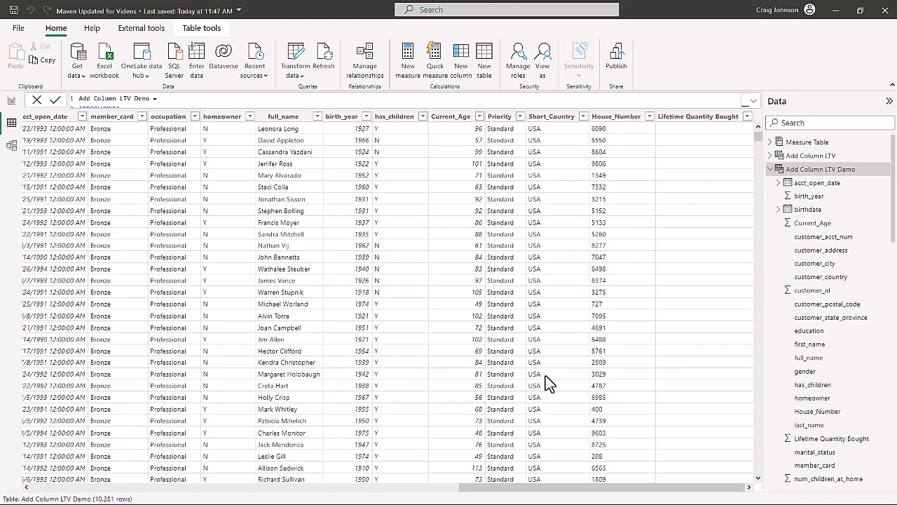
pyautogui.click(747, 117)
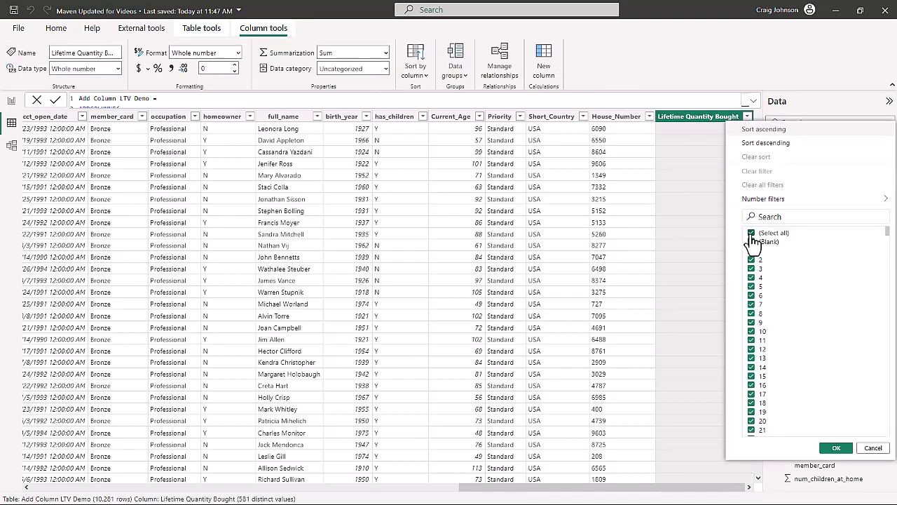
# Step: Filter Lifetime Quantity Bought to only the value 4, then return to the first columns
pyautogui.click(751, 232)
pyautogui.click(750, 277)
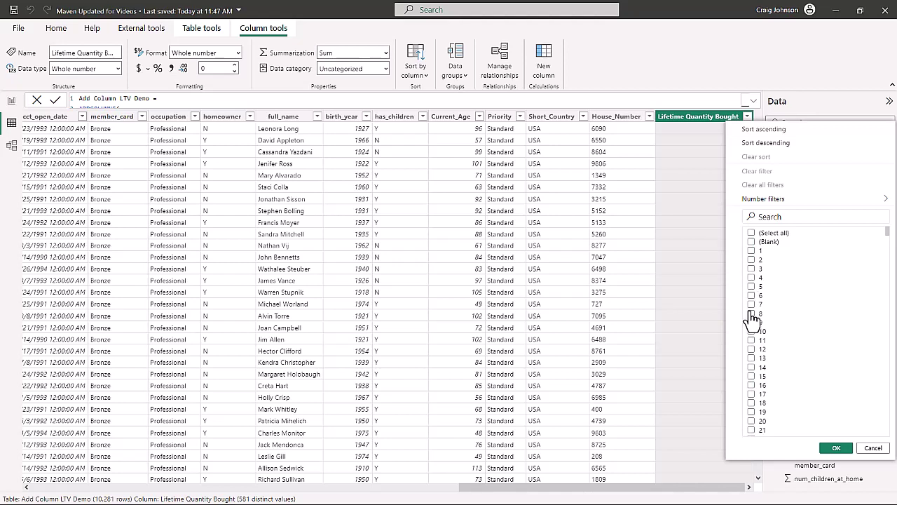
pyautogui.click(836, 448)
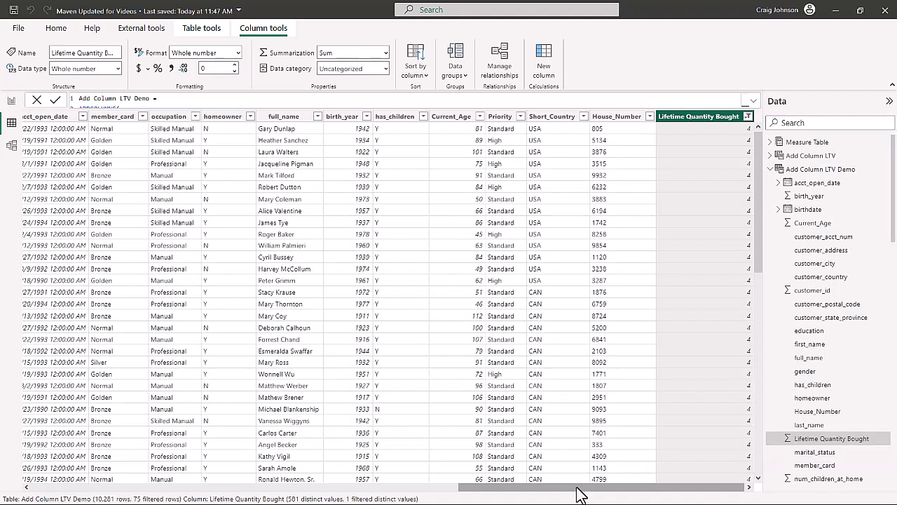
pyautogui.moveTo(579, 494); pyautogui.dragTo(298, 470)
pyautogui.hscroll(-5, 222, 453)
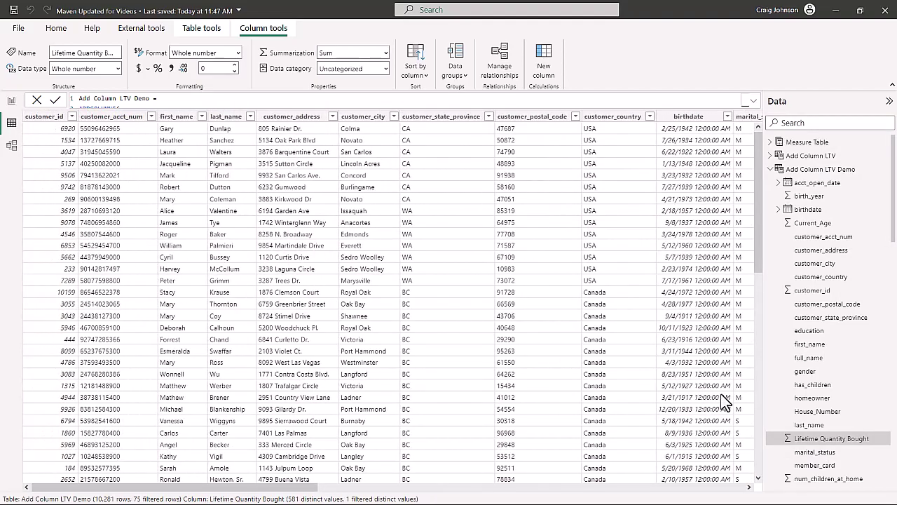
pyautogui.scroll(-5, 827, 410)
pyautogui.scroll(-15, 827, 421)
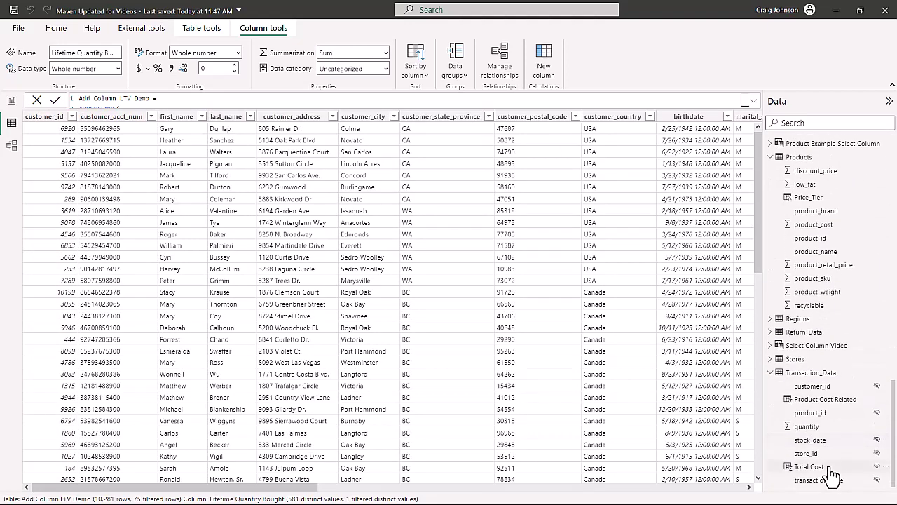
# Step: Filter Transaction_Data's customer_id to the first filtered customer's id
pyautogui.click(811, 373)
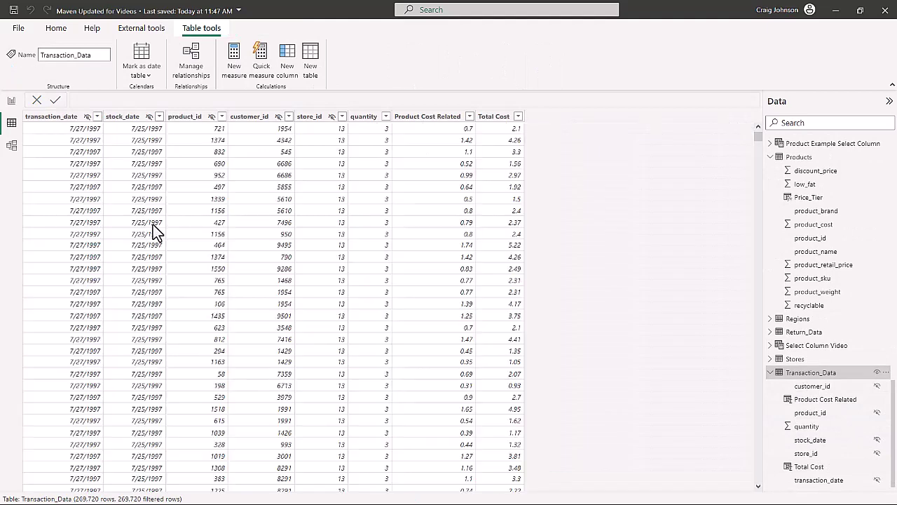
pyautogui.click(283, 119)
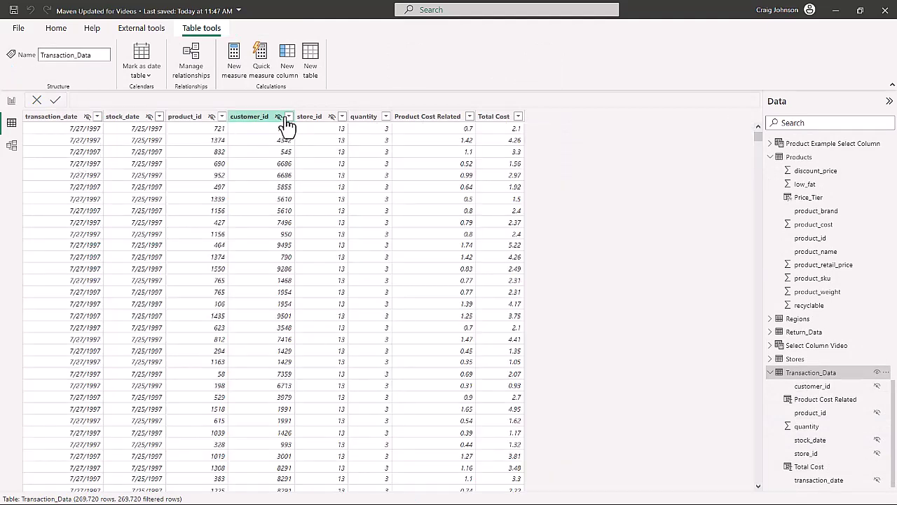
pyautogui.click(288, 117)
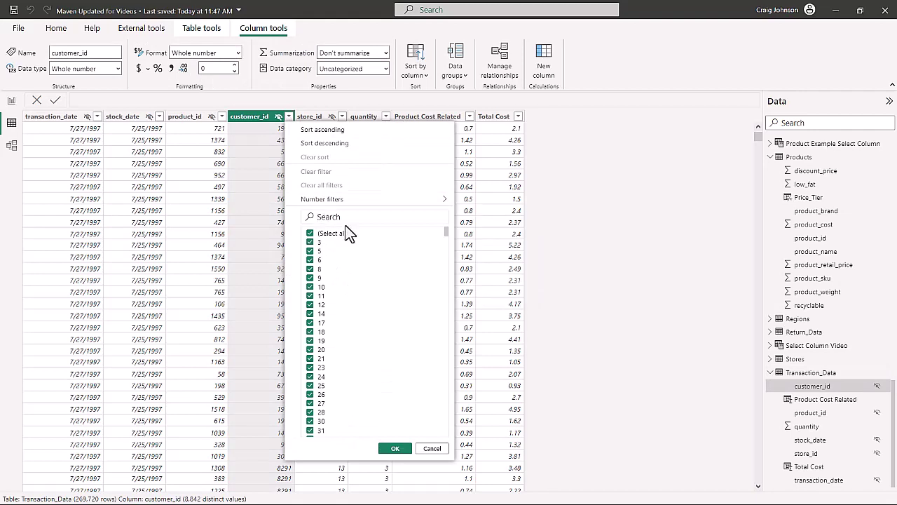
pyautogui.write('6920')
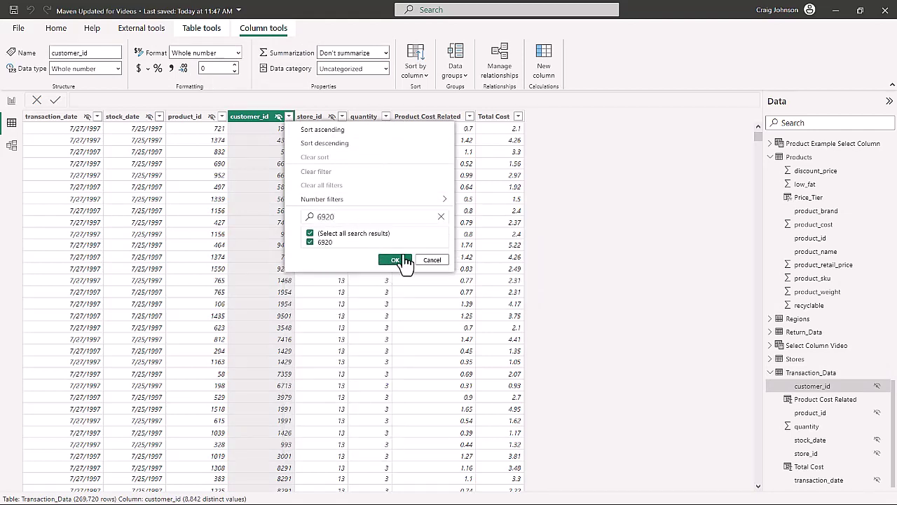
pyautogui.click(398, 260)
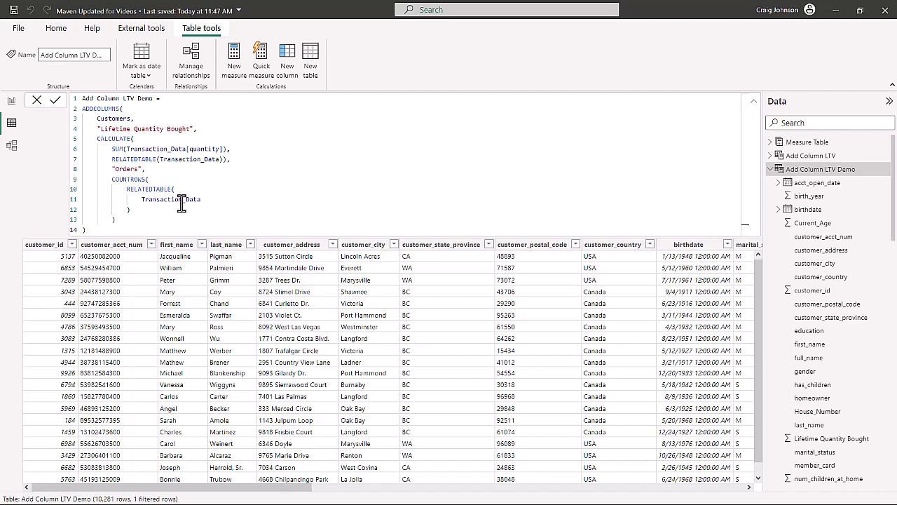
# Step: Collapse the formula bar after adding the Orders column to show more rows
pyautogui.click(754, 103)
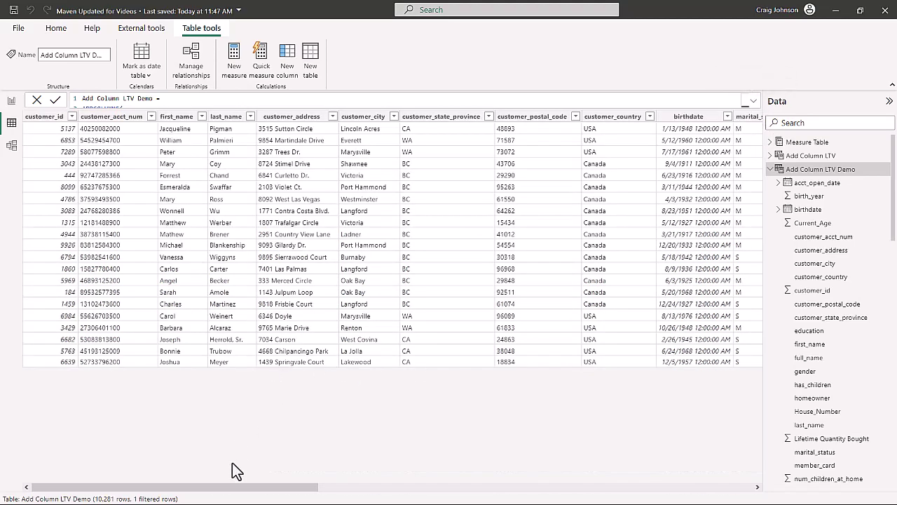
pyautogui.moveTo(239, 492); pyautogui.dragTo(571, 474)
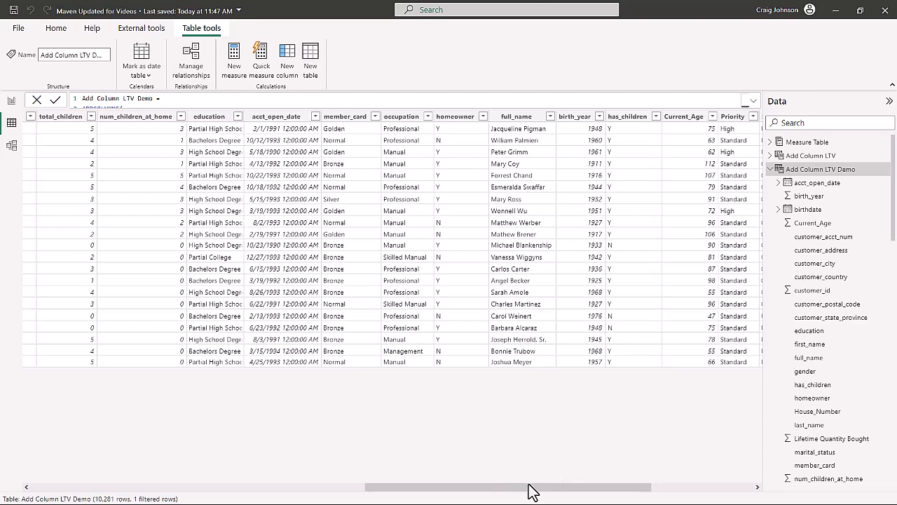
pyautogui.moveTo(588, 493)
pyautogui.mouseDown()
pyautogui.moveTo(631, 490)
pyautogui.moveTo(579, 489)
pyautogui.moveTo(589, 488)
pyautogui.mouseUp()
pyautogui.moveTo(672, 487); pyautogui.dragTo(733, 485)
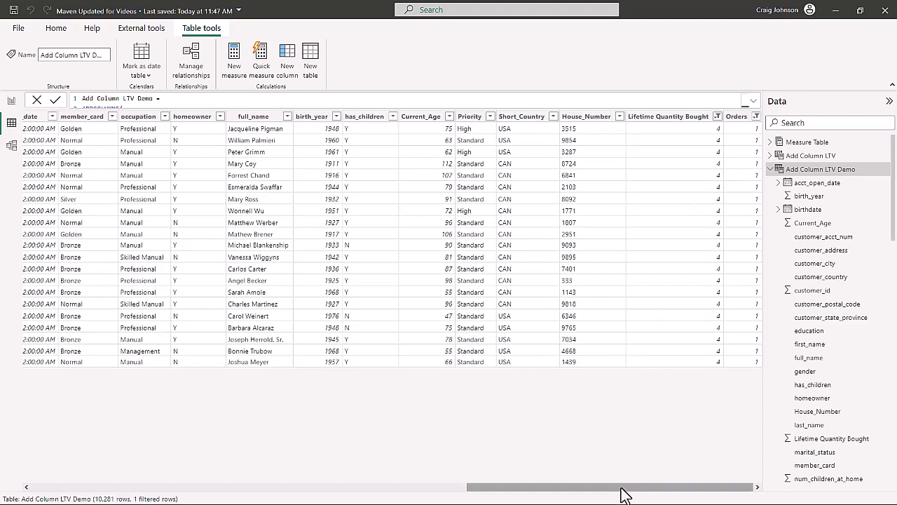
pyautogui.moveTo(624, 495); pyautogui.dragTo(155, 489)
pyautogui.scroll(-10, 861, 343)
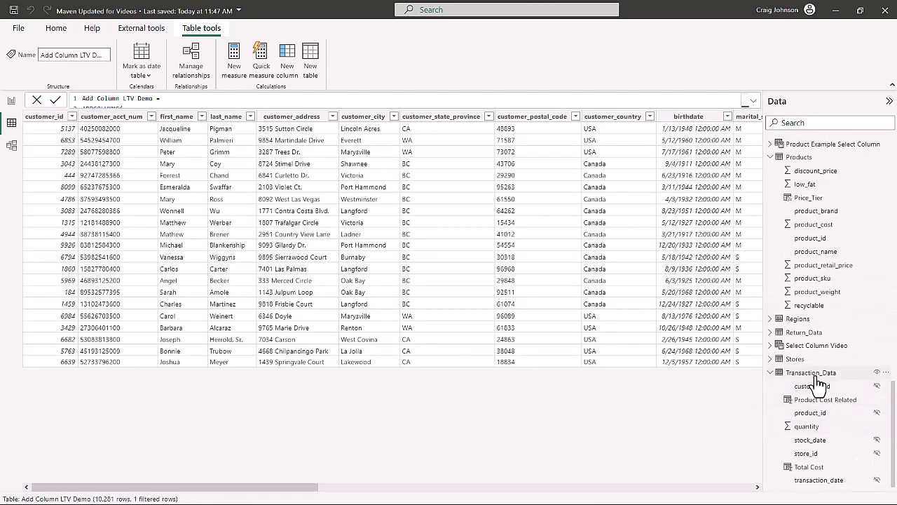
pyautogui.click(812, 372)
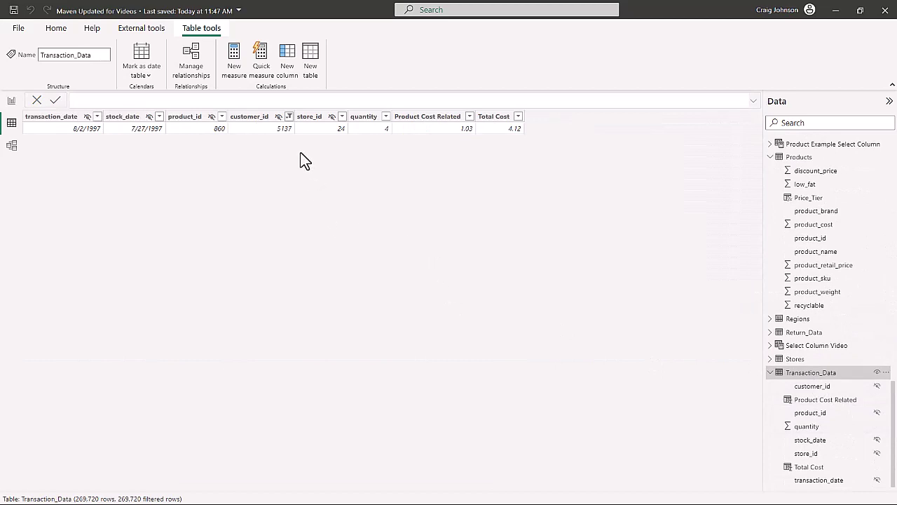
pyautogui.click(285, 127)
pyautogui.scroll(5, 850, 265)
pyautogui.scroll(3, 850, 259)
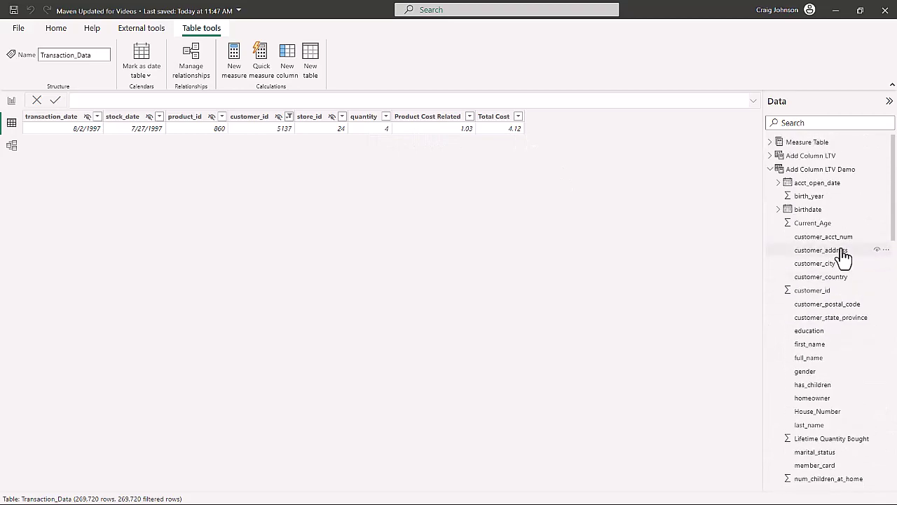
pyautogui.click(817, 171)
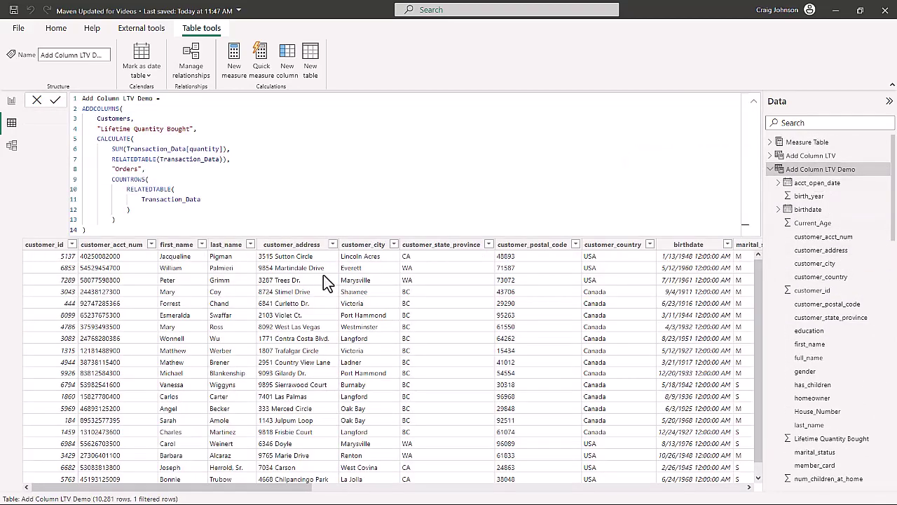
pyautogui.moveTo(300, 487); pyautogui.dragTo(743, 487)
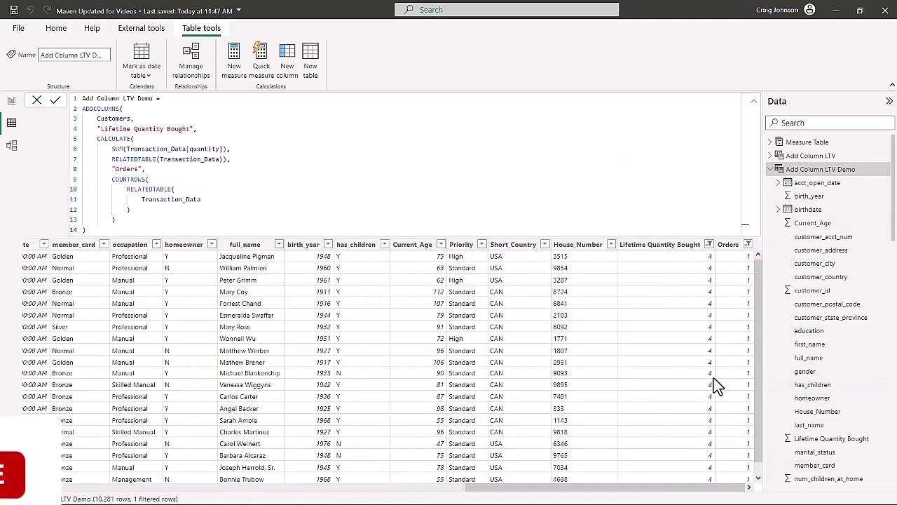
pyautogui.moveTo(576, 488); pyautogui.dragTo(116, 480)
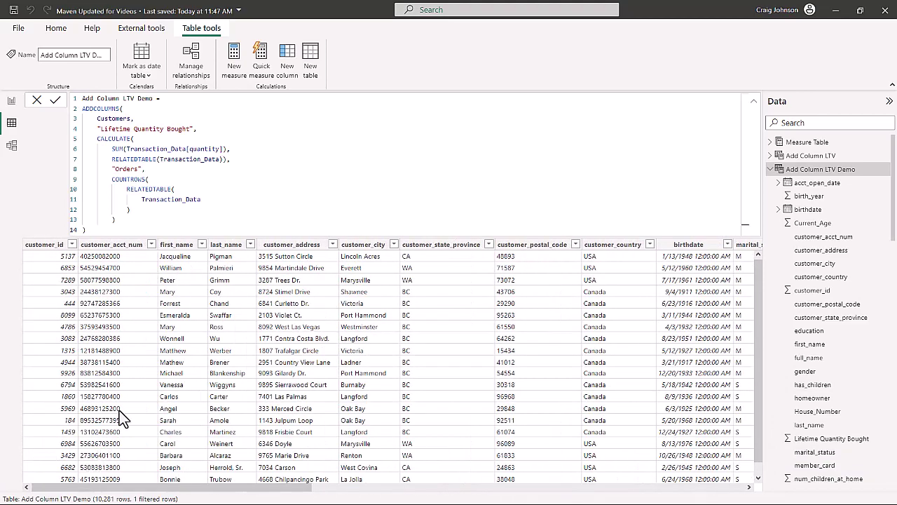